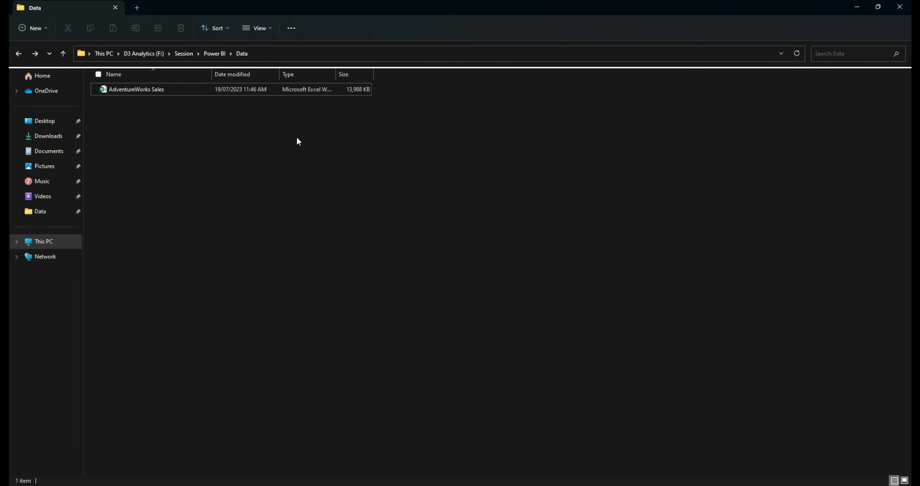
Open the AdventureWorks Sales workbook in Excel, dismiss the theme notice and view the Sales Order_data sheet
double_click(154, 94)
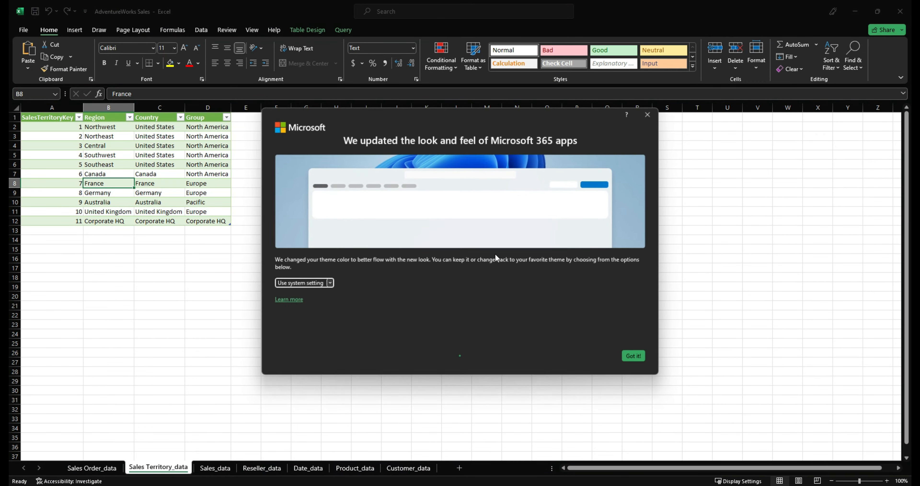
left_click(635, 357)
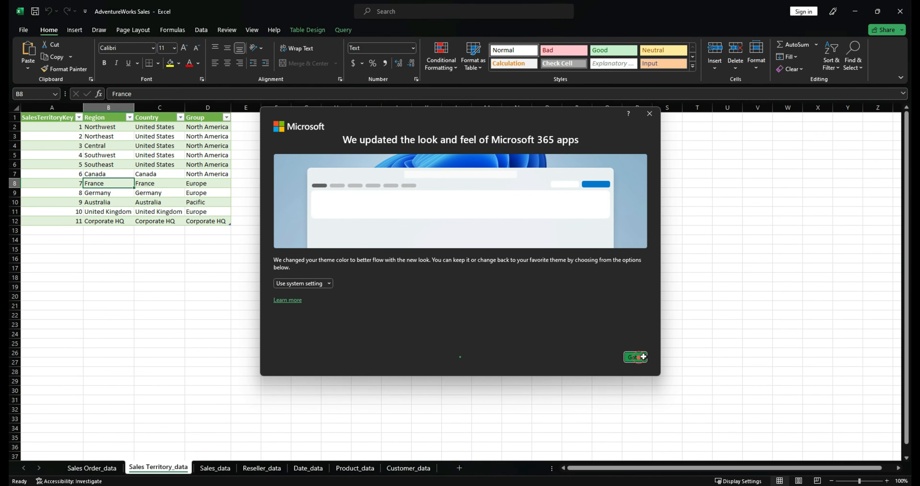
left_click(155, 385)
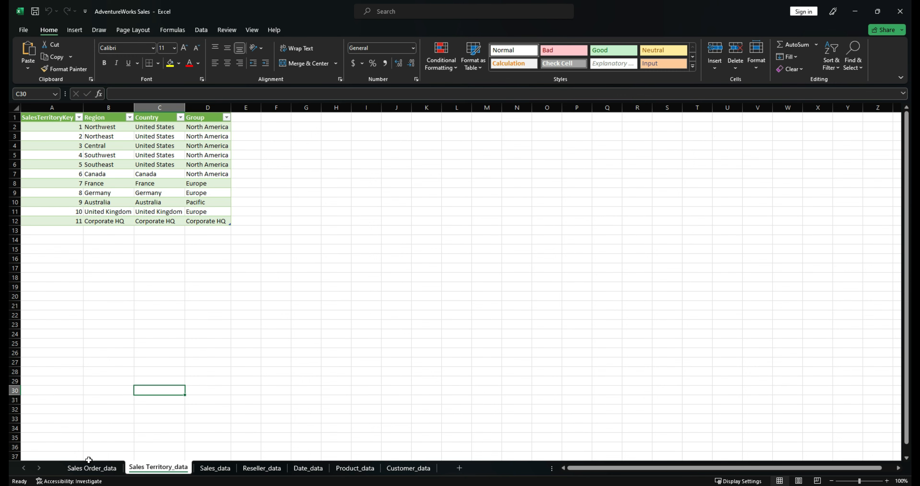
left_click(93, 469)
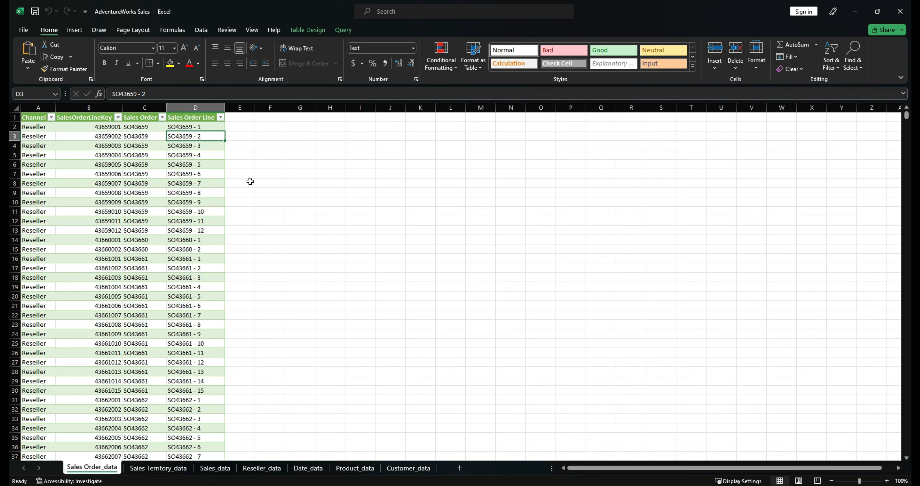
Switch to Power BI Desktop and dismiss the subscription form and the start screen to reach the blank report
left_click(603, 485)
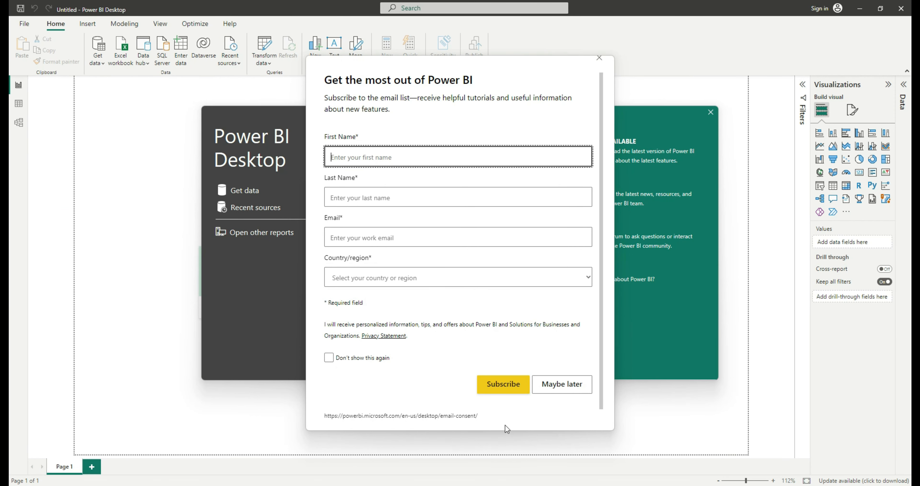
left_click(599, 58)
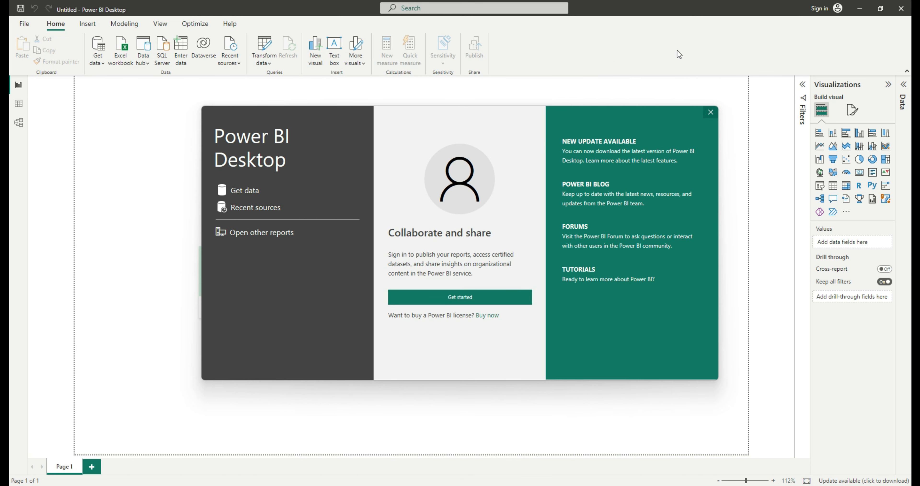
left_click(711, 112)
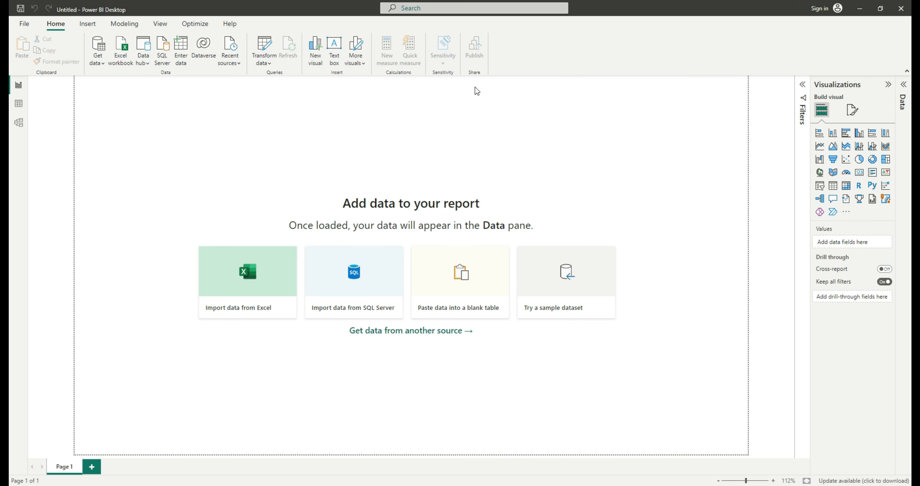
Connect the report to the AdventureWorks Sales Excel workbook as its data source
left_click(121, 59)
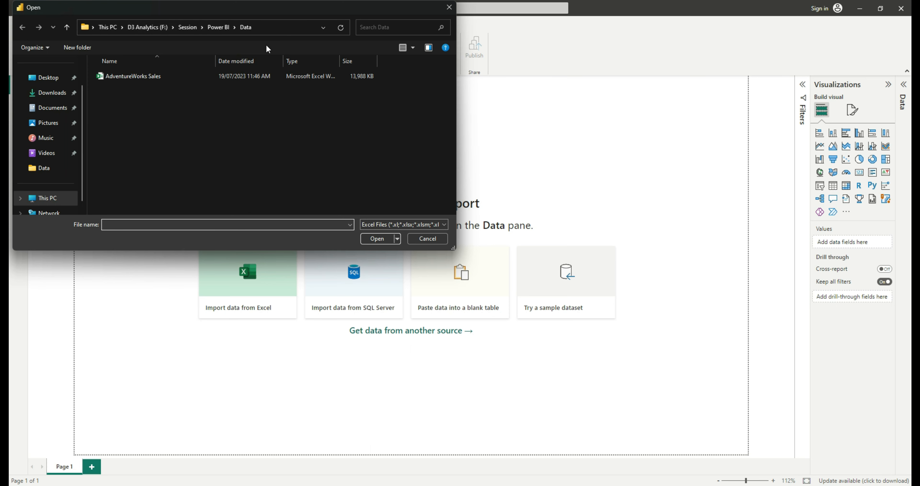
left_click(156, 74)
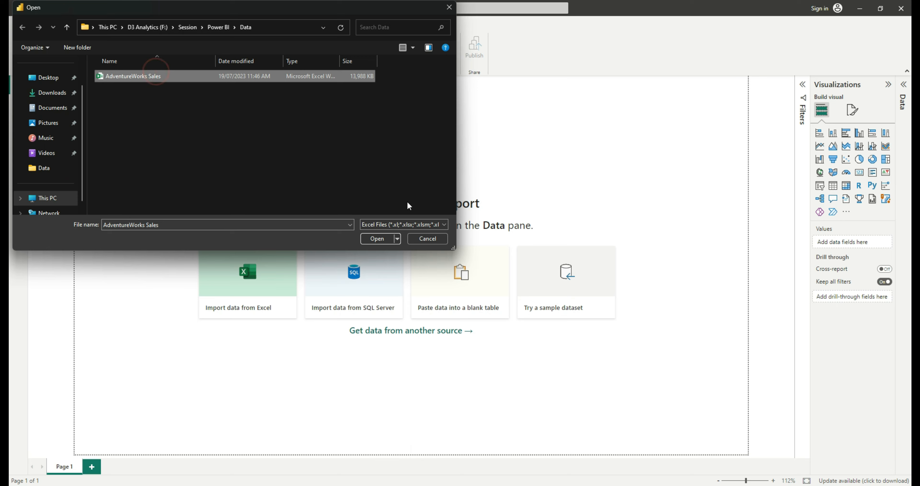
left_click(384, 236)
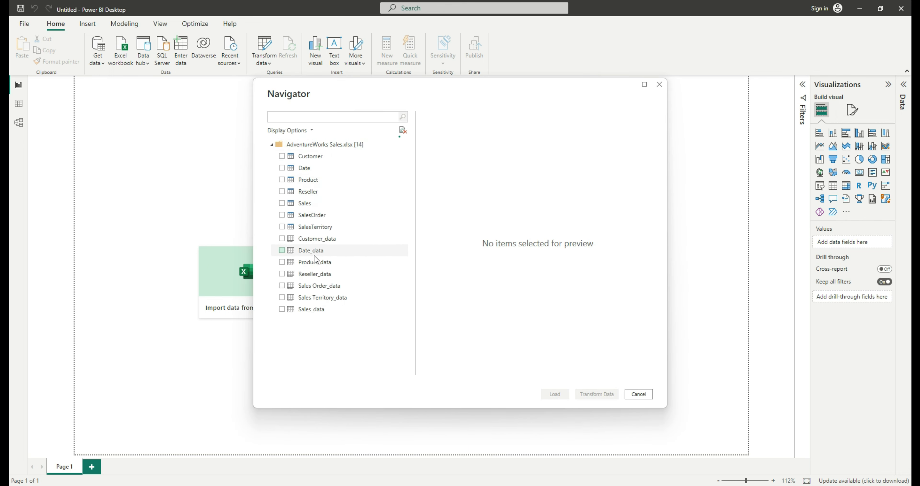
Compare the items offered by the Navigator with the workbook's sheets in Excel, previewing Customer_data in both
left_click(536, 485)
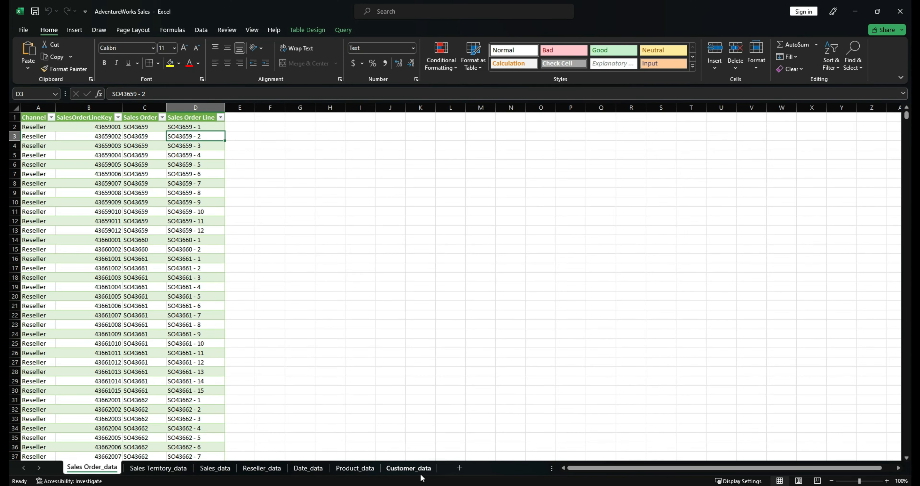
left_click(855, 11)
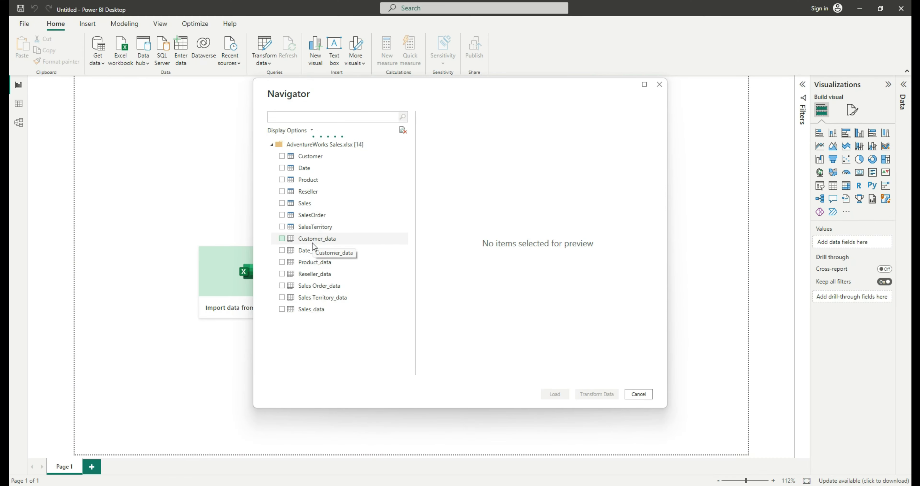
left_click(635, 485)
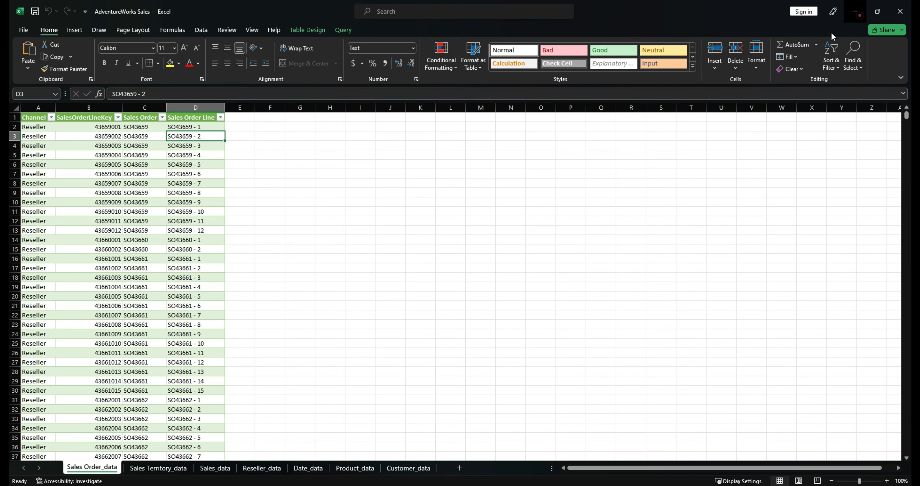
left_click(855, 11)
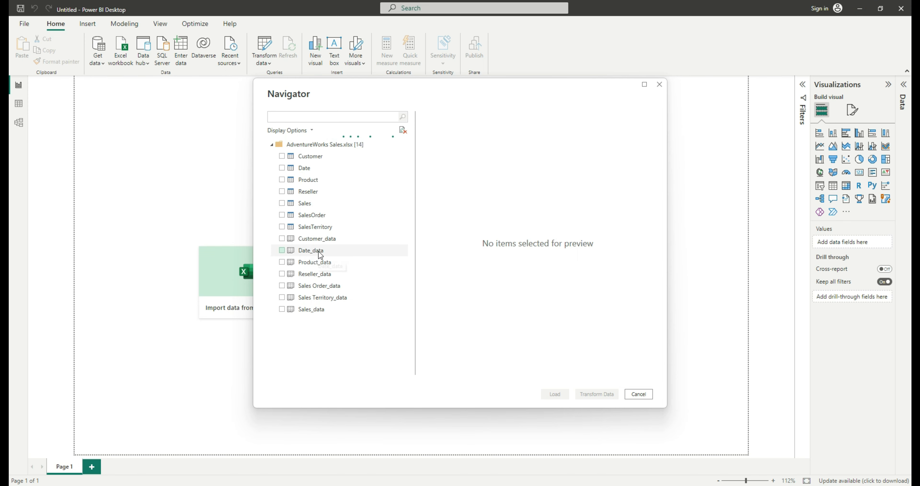
left_click(327, 235)
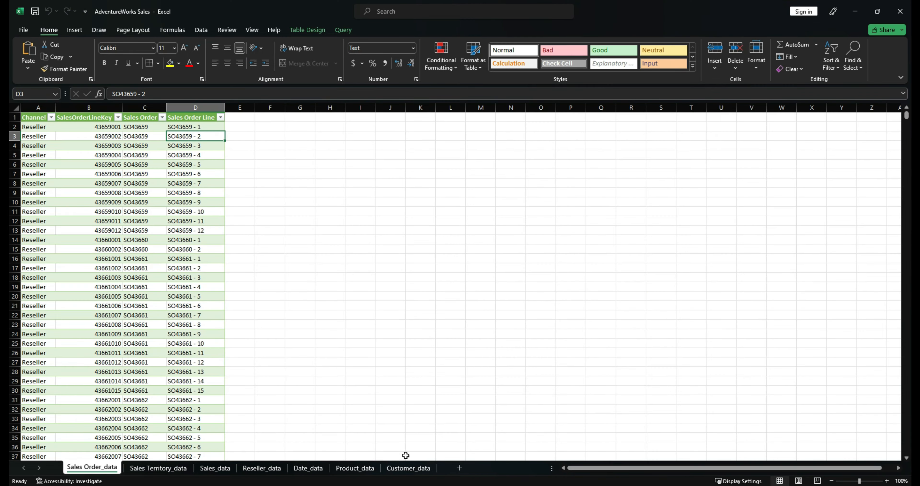
left_click(408, 467)
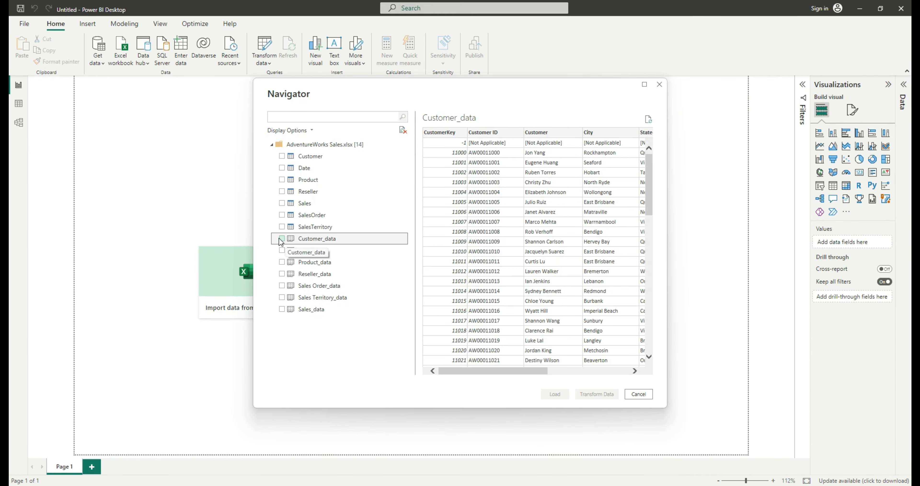
Select the Customer_data sheet in the Navigator, review its previewed columns and rows, and load it into the report
left_click(281, 238)
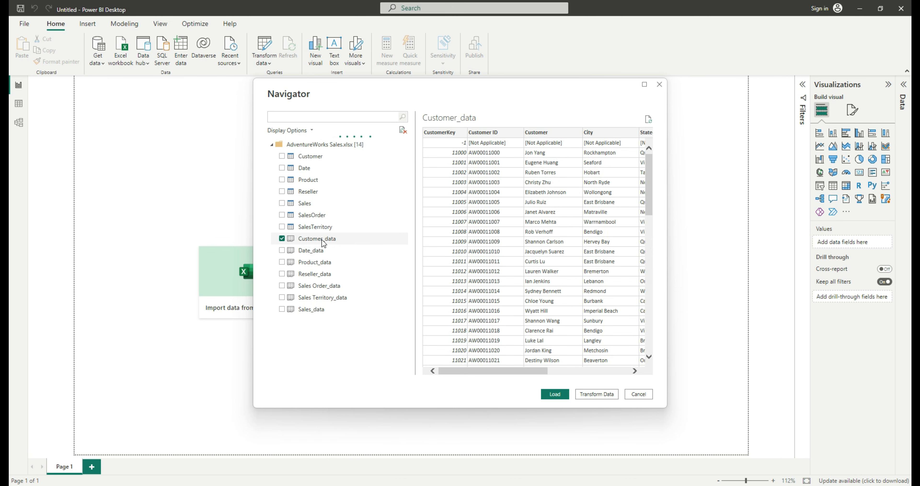
left_click_drag(524, 370, 625, 370)
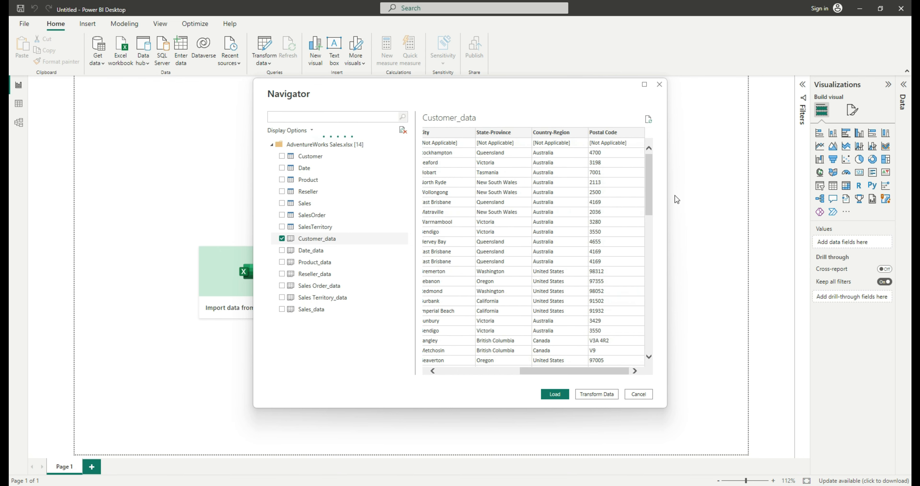
scroll(627, 218, "down", 15)
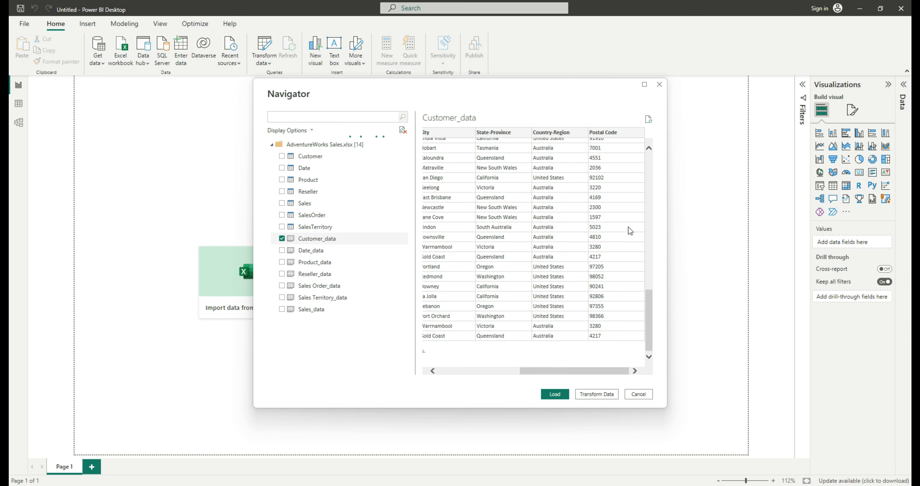
left_click_drag(620, 370, 505, 371)
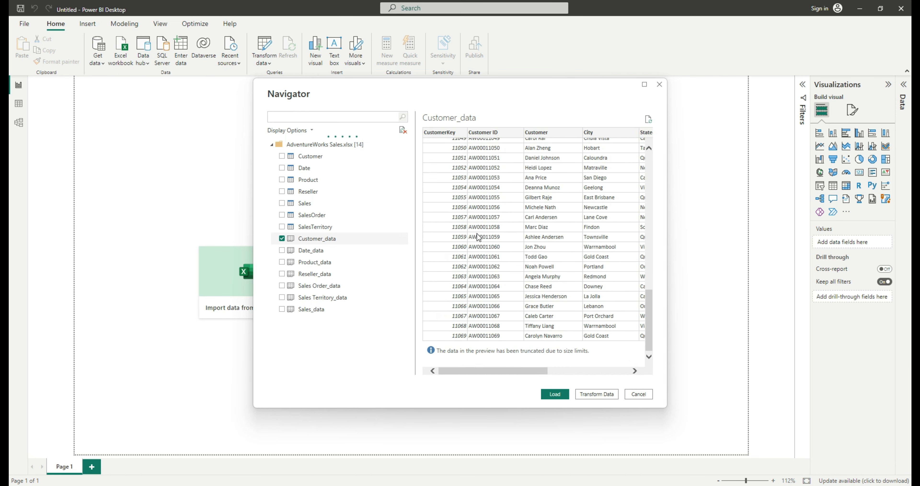
left_click(555, 394)
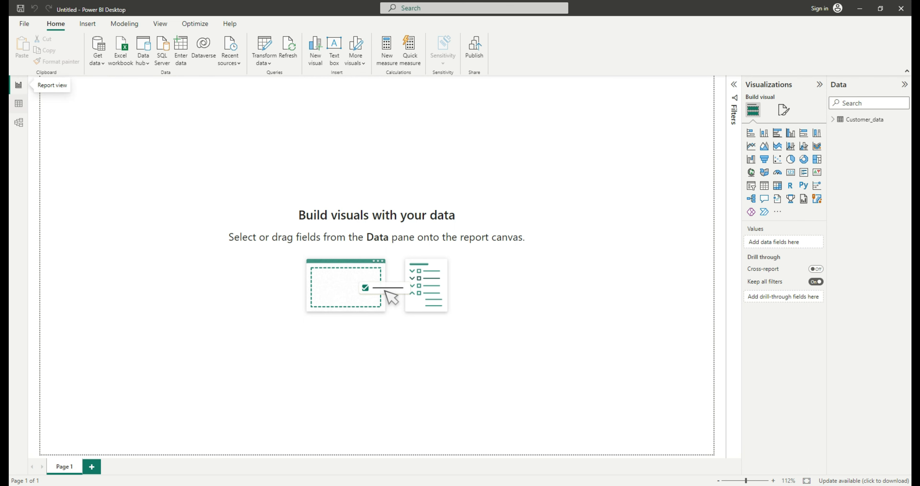
Compare the row count of Customer_data in Power BI's table view with the count of CustomerKey values in the Excel sheet
left_click(18, 103)
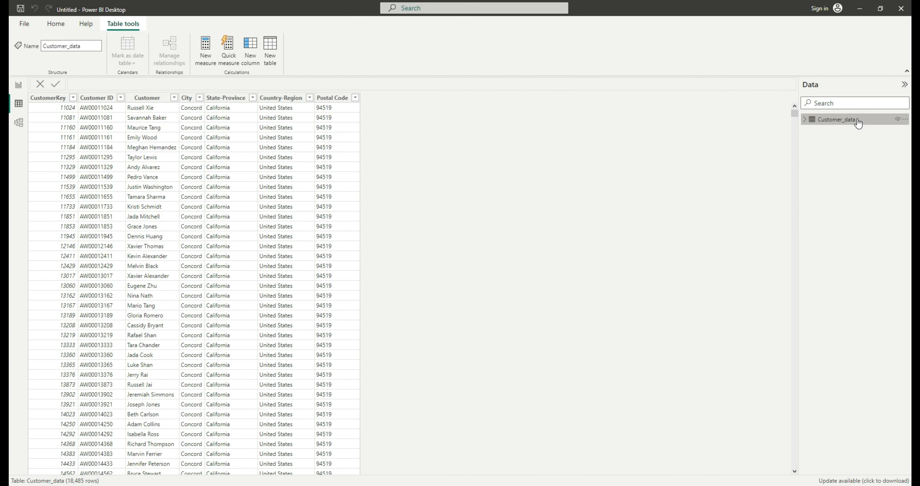
mouse_move(841, 122)
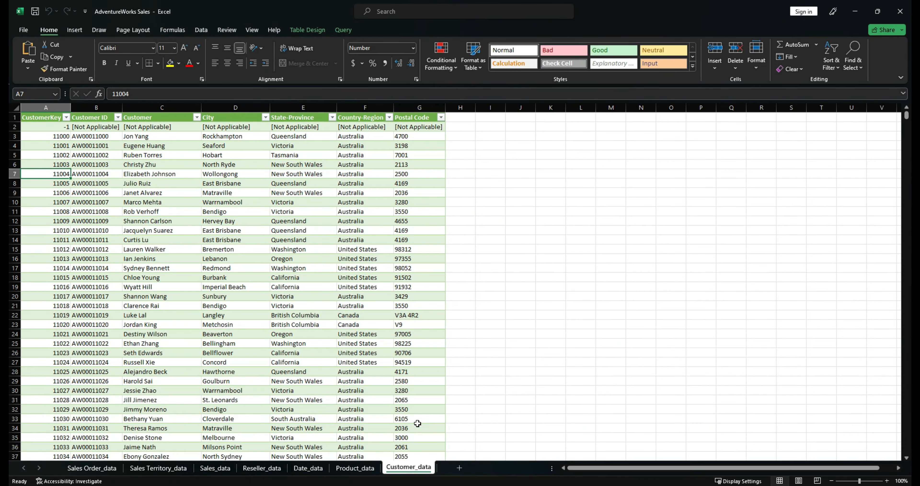
left_click(410, 456)
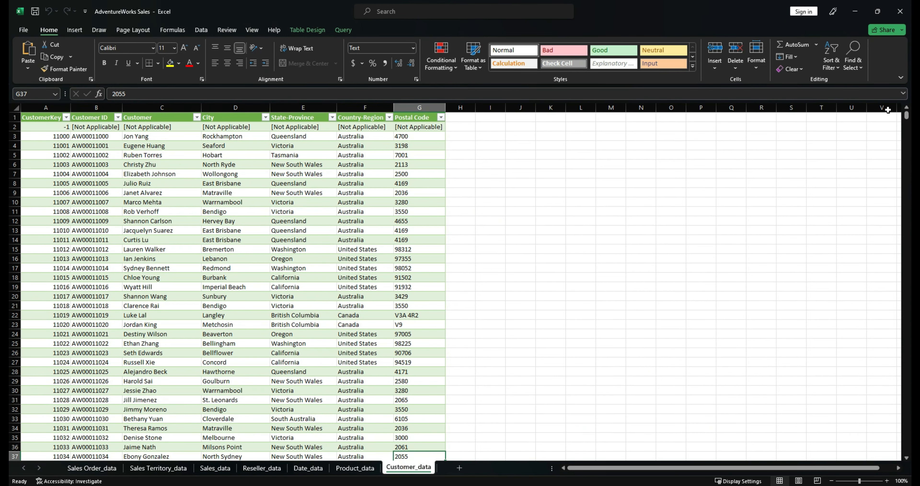
left_click(857, 21)
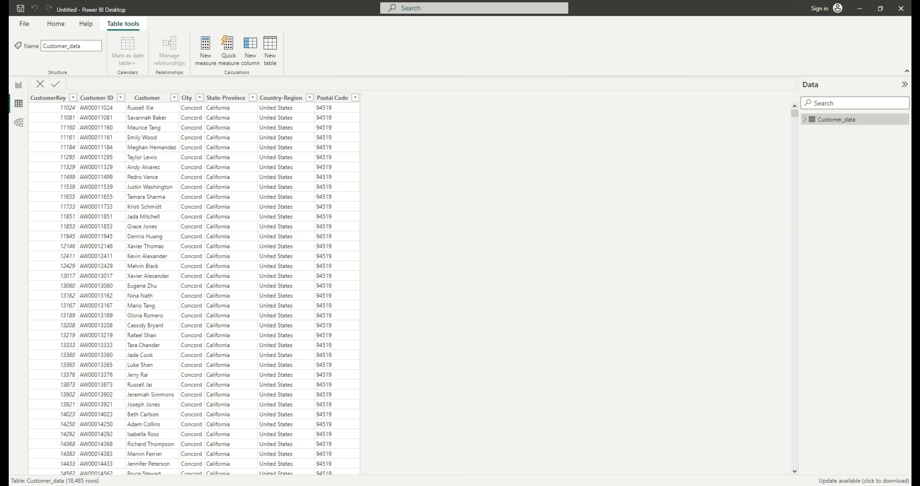
left_click(579, 485)
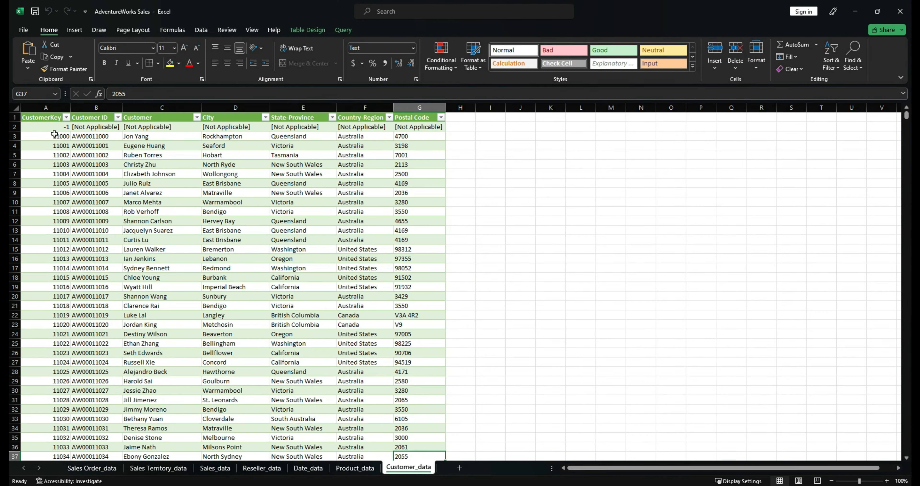
left_click(55, 127)
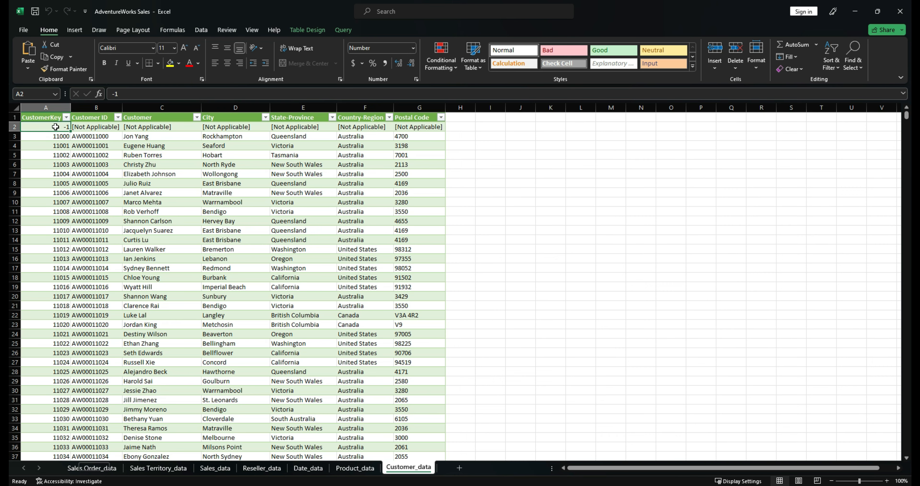
key("ctrl+shift+Down")
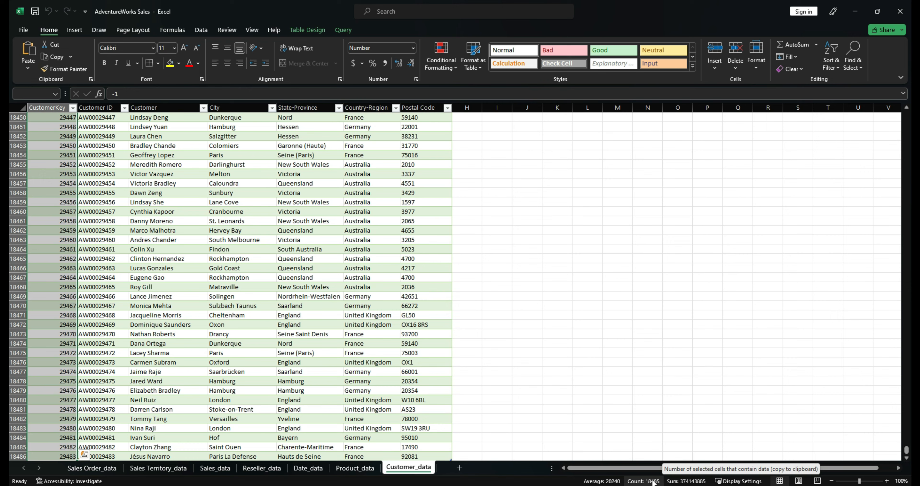
left_click(856, 12)
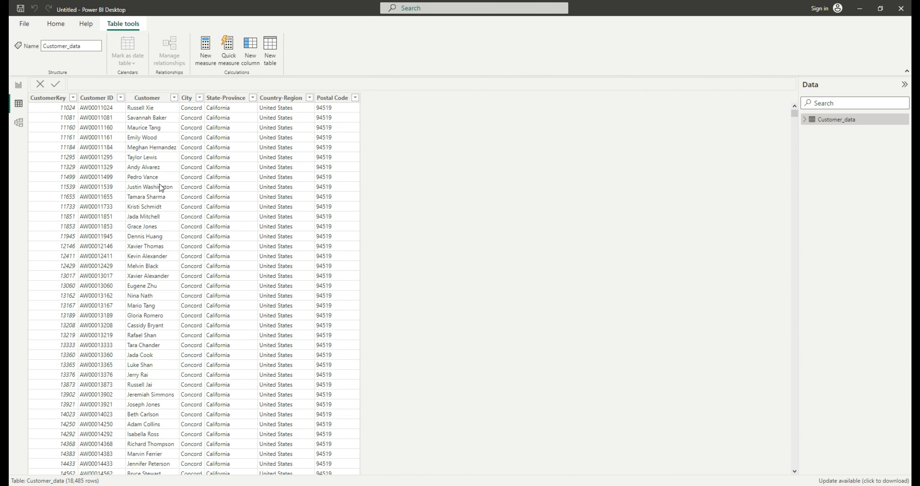
left_click(556, 179)
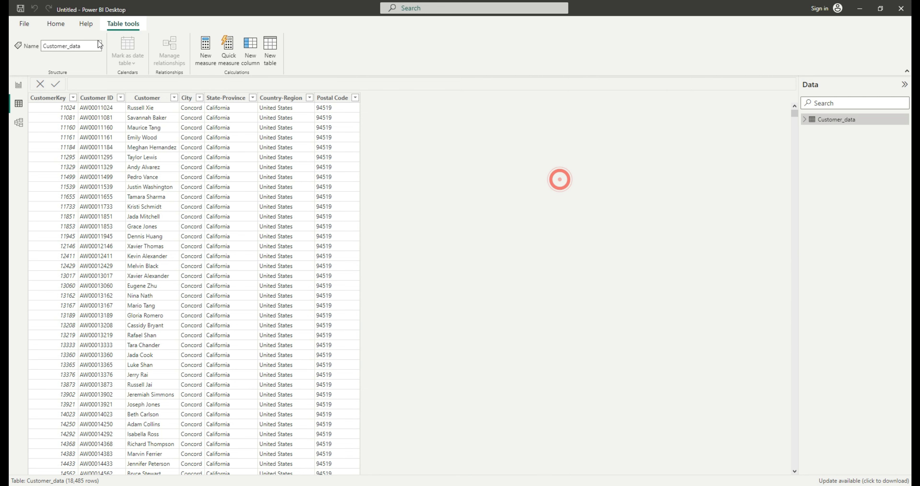
Open the Customer_data query in the Power Query Editor and display its code in a maximized Advanced Editor
left_click(50, 24)
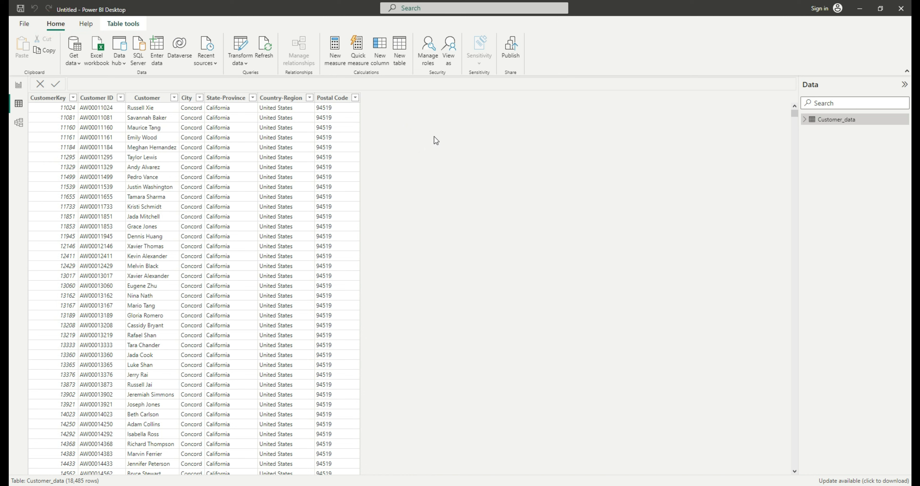
left_click(247, 64)
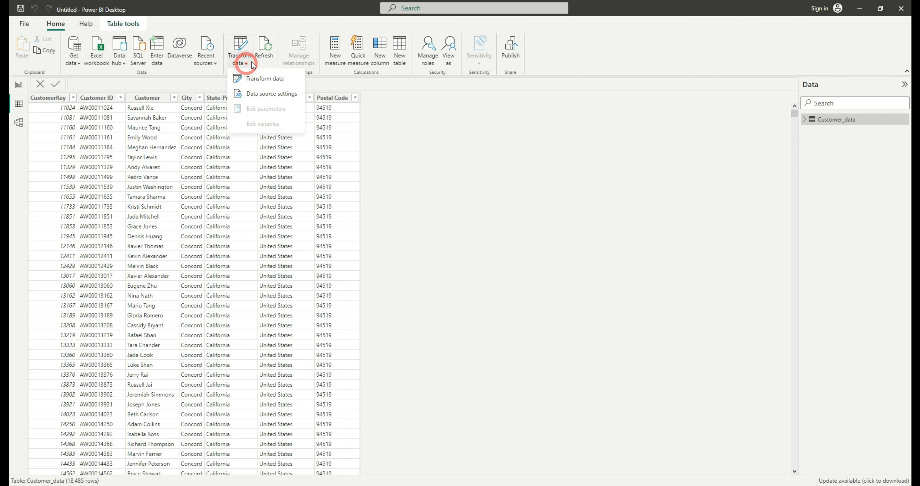
left_click(269, 78)
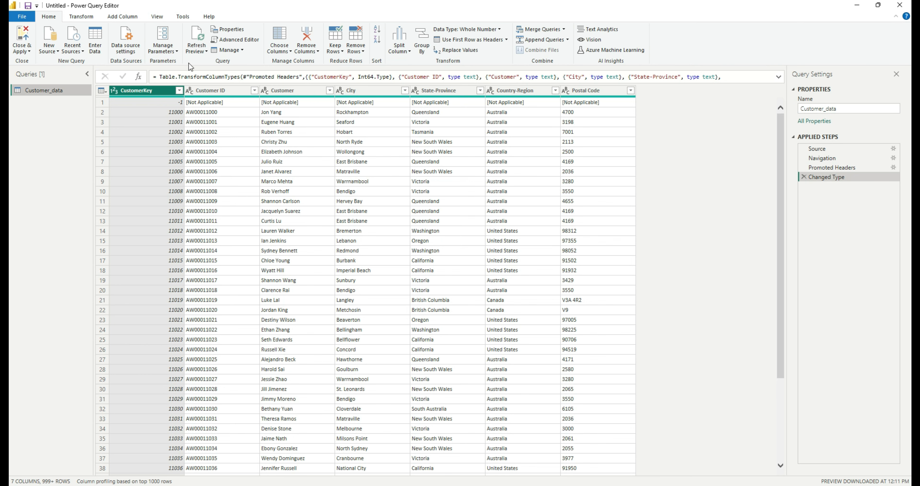
left_click(243, 40)
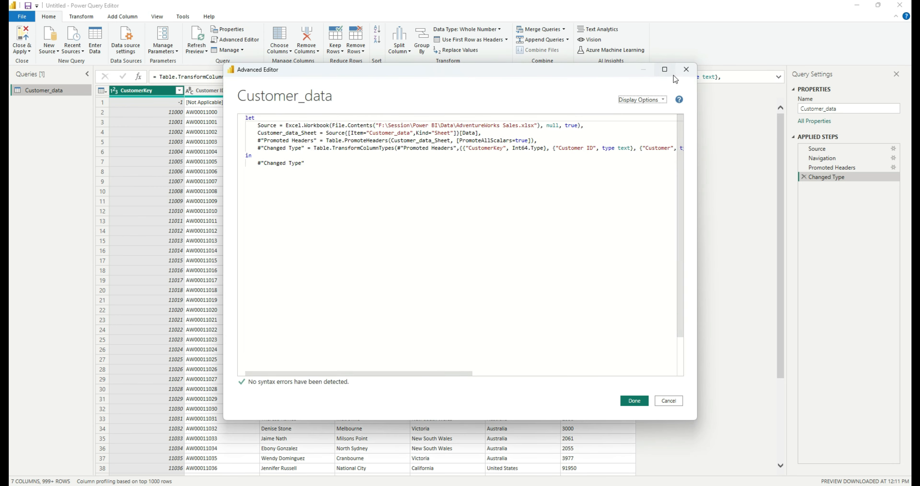
left_click(664, 69)
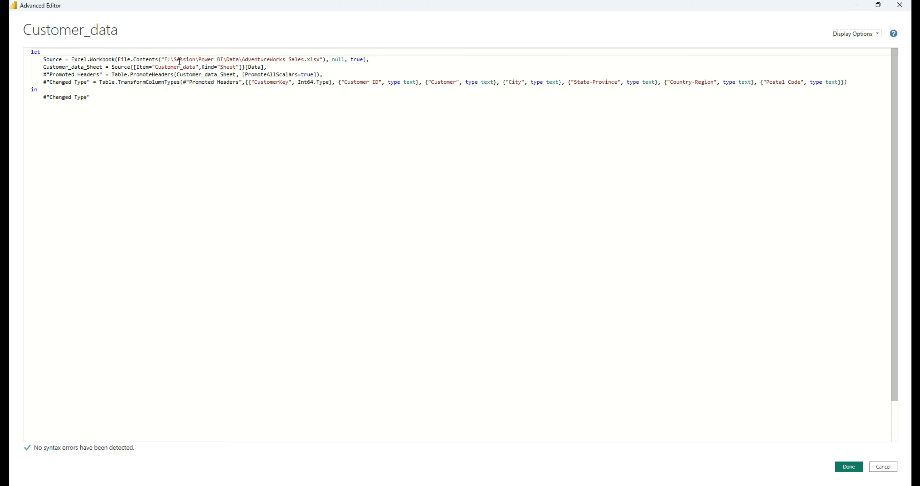
Compare the source file path in the Customer_data query code with the AdventureWorks Sales workbook's folder path in File Explorer
left_click_drag(162, 60, 319, 60)
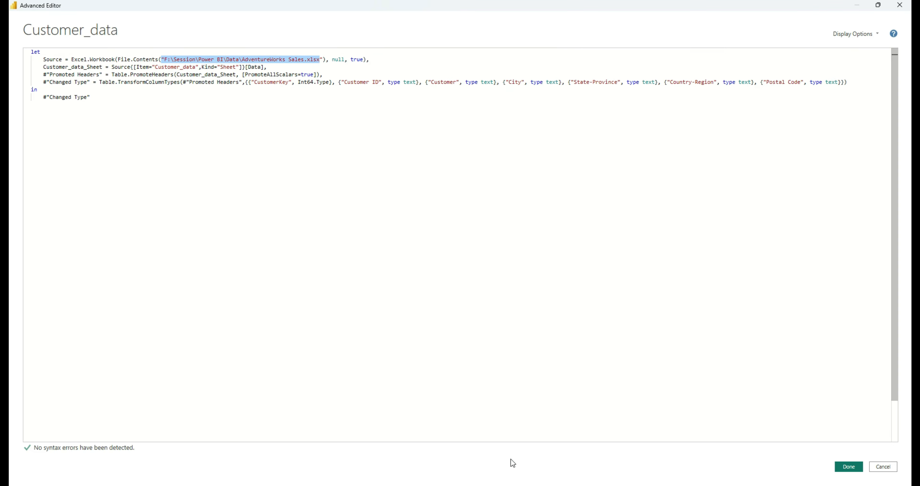
key("alt+Tab")
left_click(317, 58)
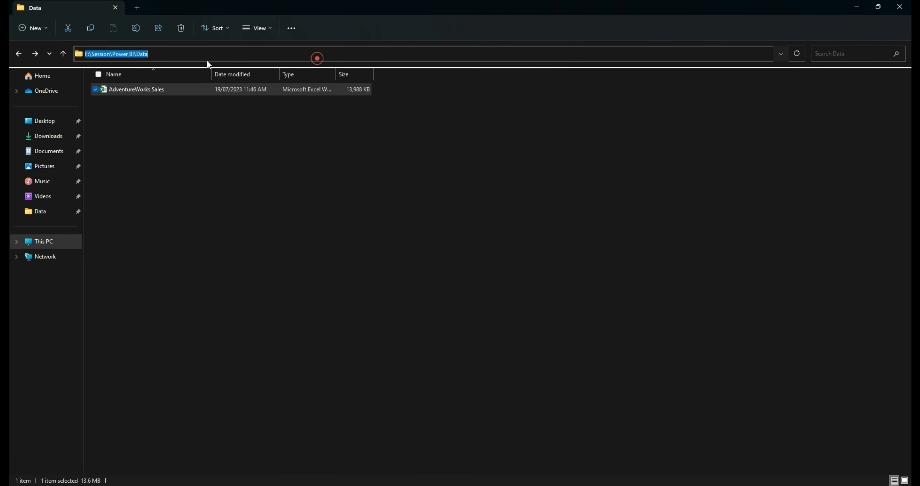
left_click(859, 8)
left_click(199, 82)
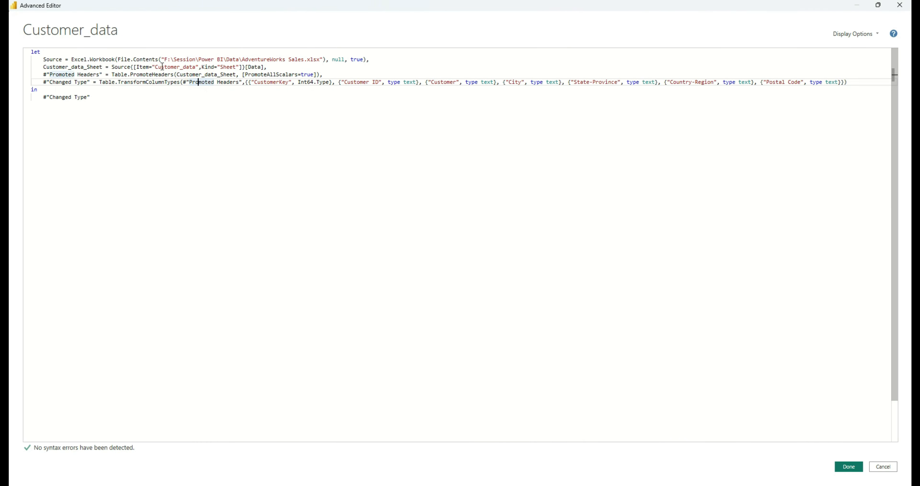
Compare the sheet name in the query's navigation line with the Customer_data sheet in Excel, and close the Advanced Editor
left_click_drag(159, 66, 196, 68)
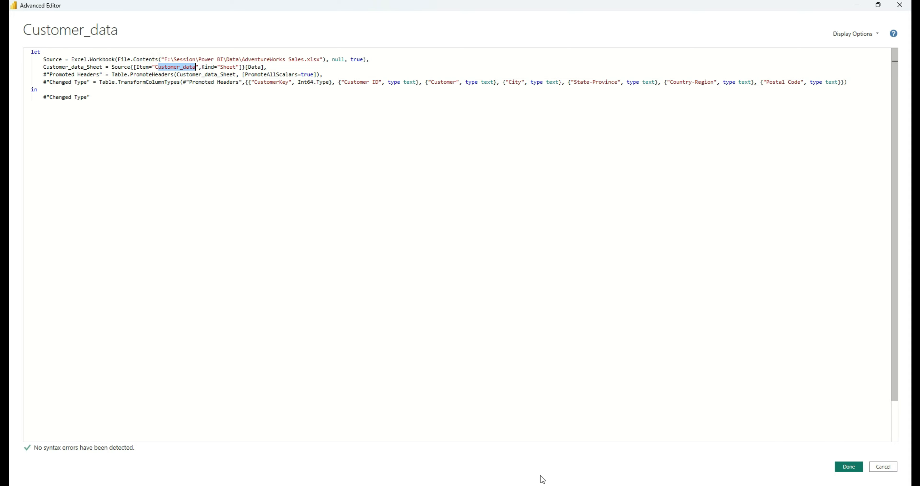
key("alt+Tab")
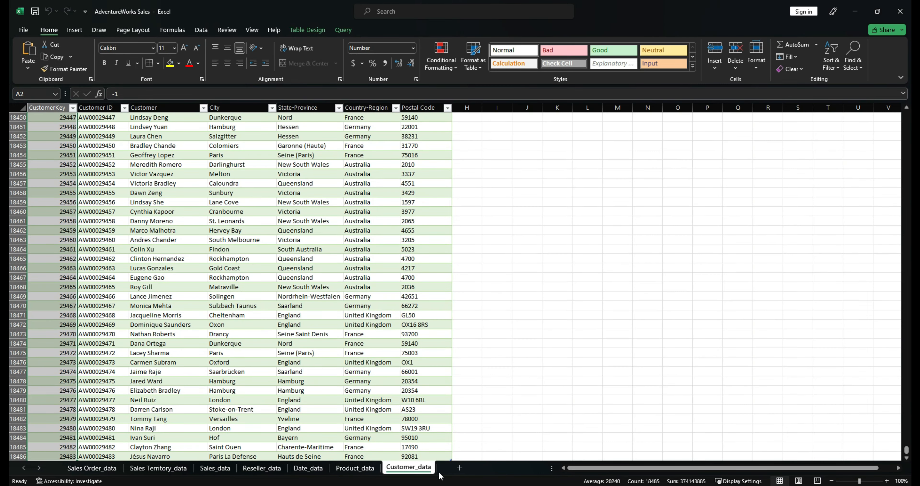
left_click(855, 11)
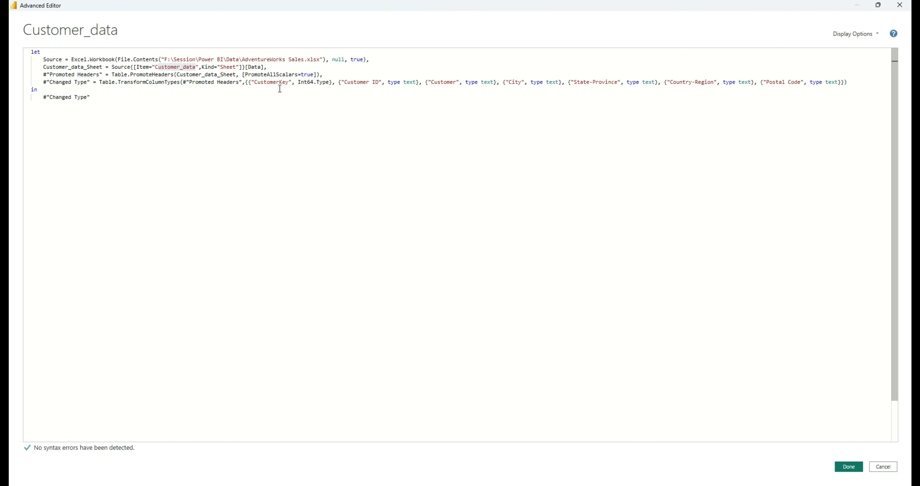
left_click(853, 466)
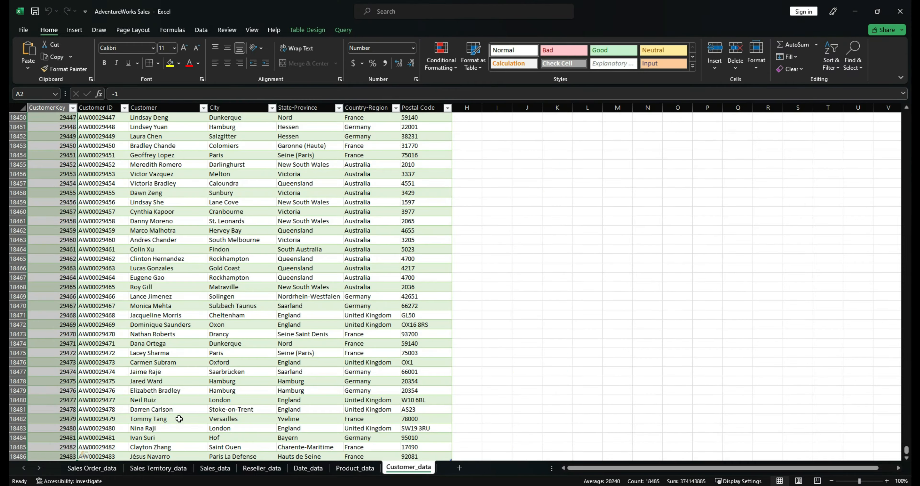
Check the workbook's other sheets in Excel, and connect to the AdventureWorks Sales workbook as a new Excel source in Power Query
left_click(97, 470)
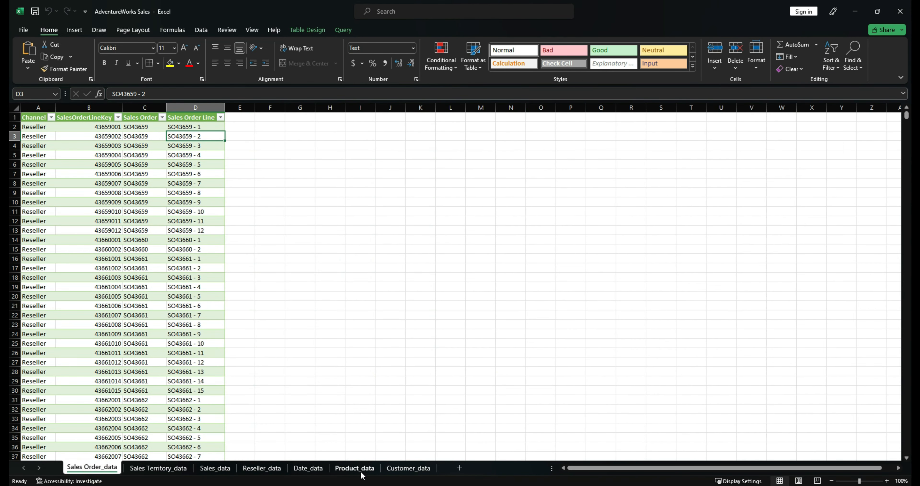
left_click(851, 14)
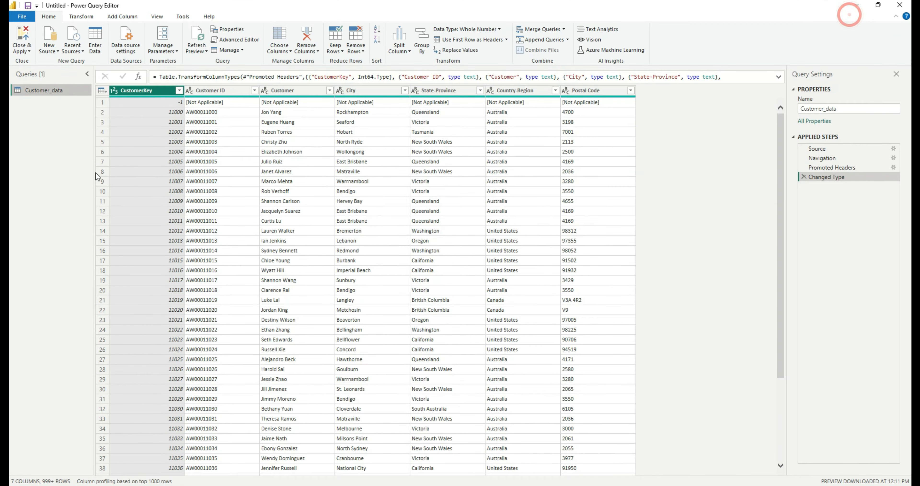
left_click(56, 56)
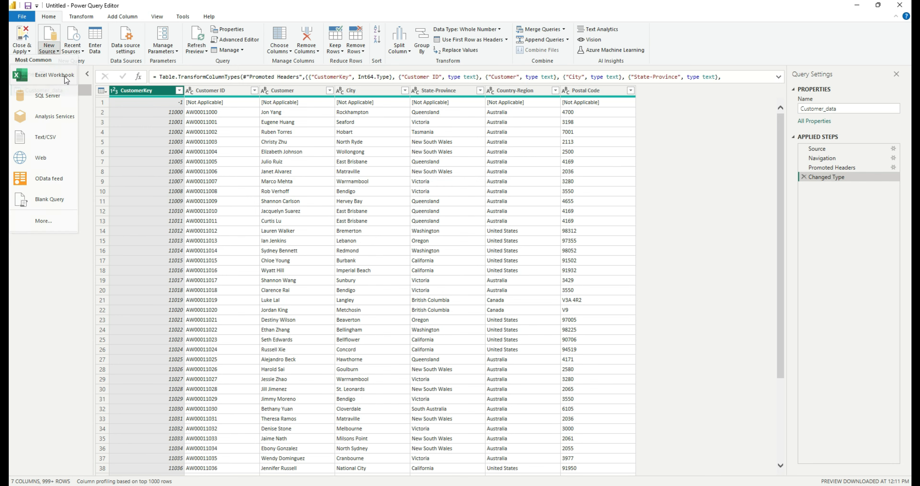
left_click(64, 76)
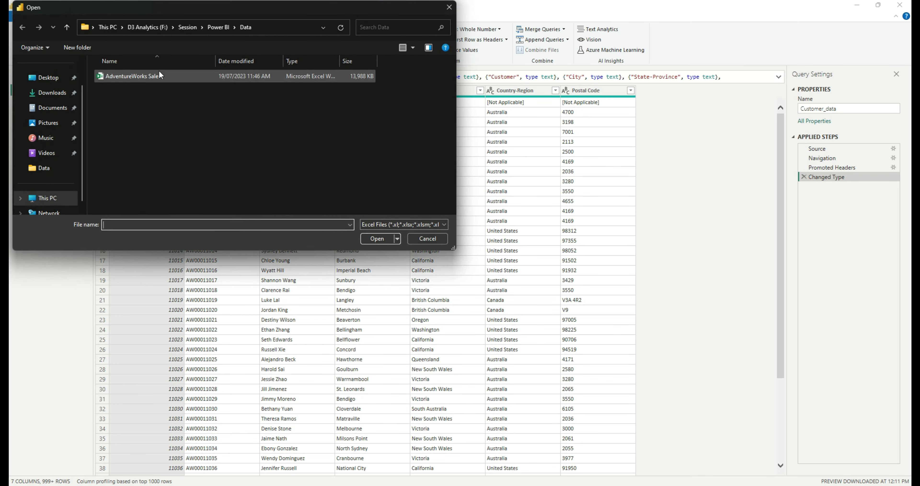
left_click(154, 77)
left_click(377, 238)
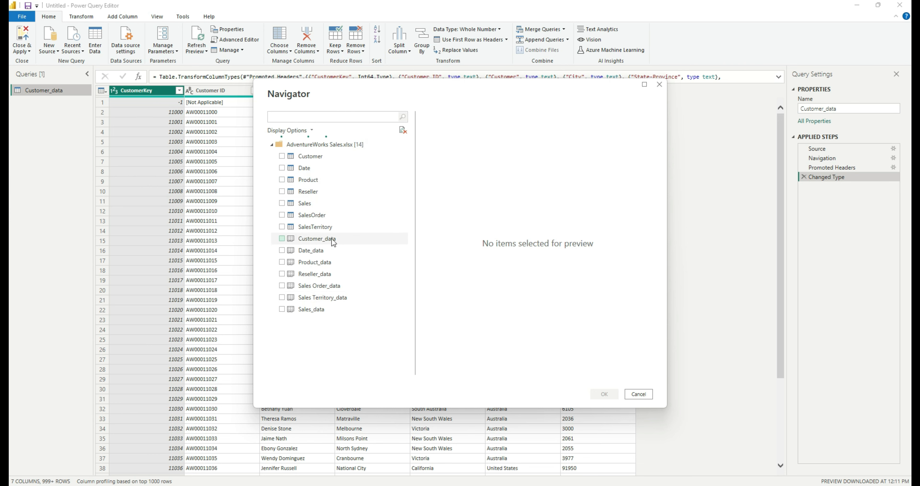
Select the Date_data, Product_data, Reseller_data, Sales Order_data, Sales Territory_data and Sales_data sheets for import
left_click(281, 250)
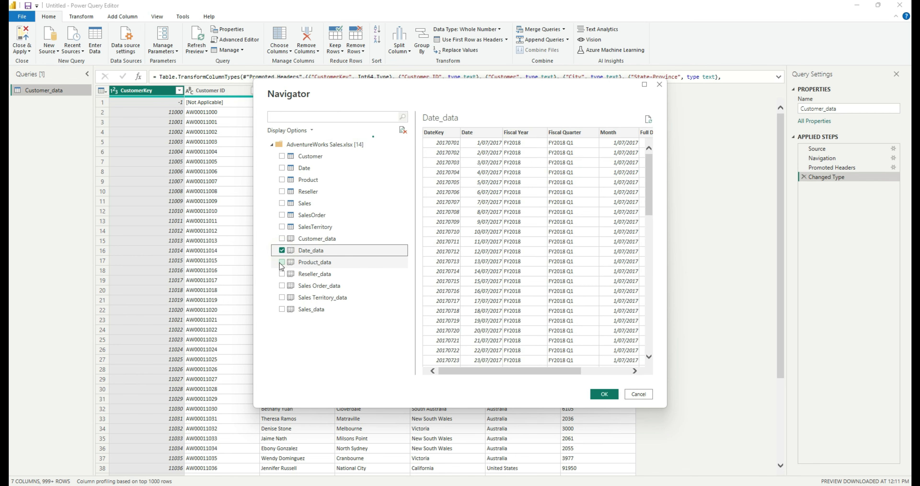
left_click(282, 262)
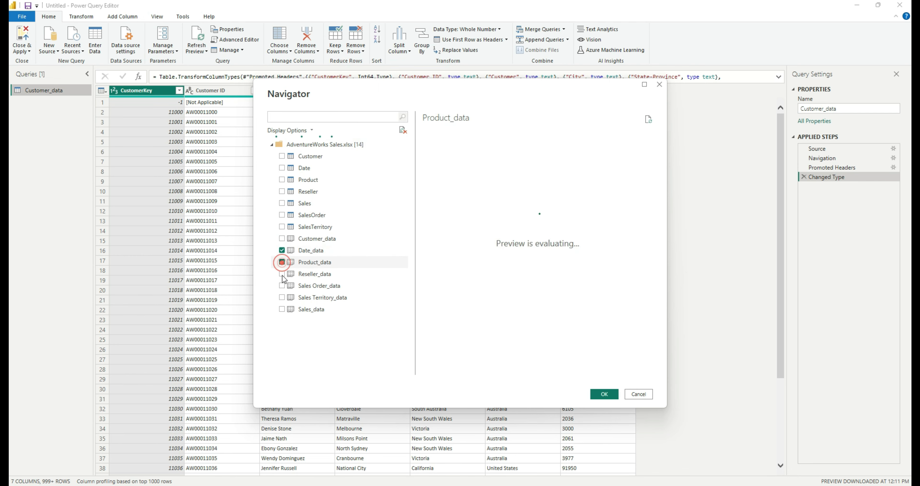
left_click(282, 273)
left_click(282, 285)
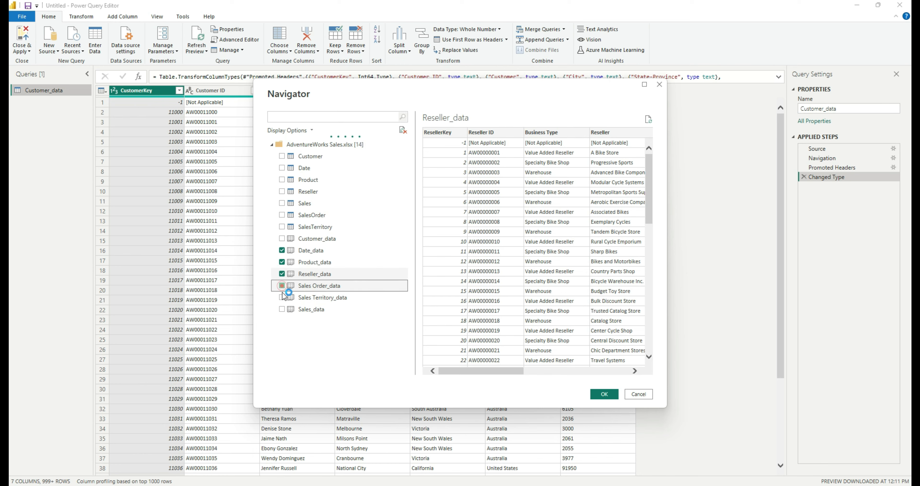
left_click(282, 297)
left_click(282, 309)
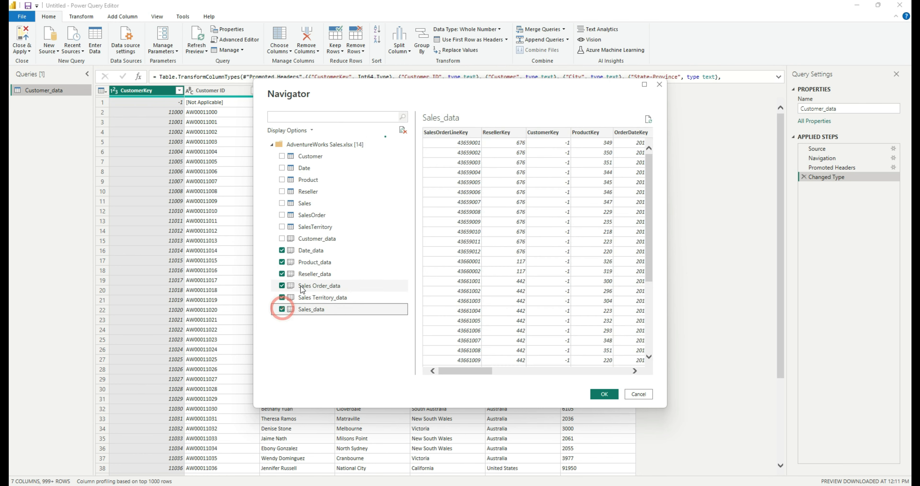
Preview the selected sheets from Sales Territory_data up to Date_data and import all six as queries
left_click(325, 297)
left_click(332, 287)
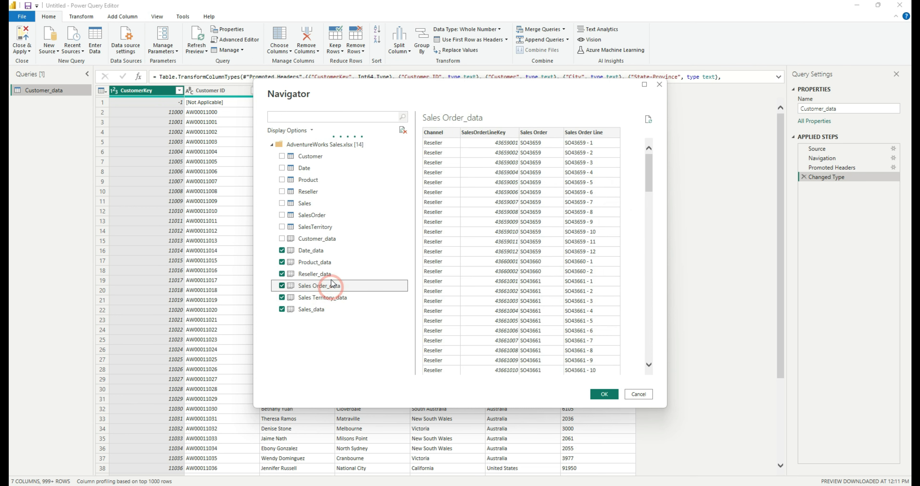
left_click(324, 274)
scroll(601, 204, "down", 5)
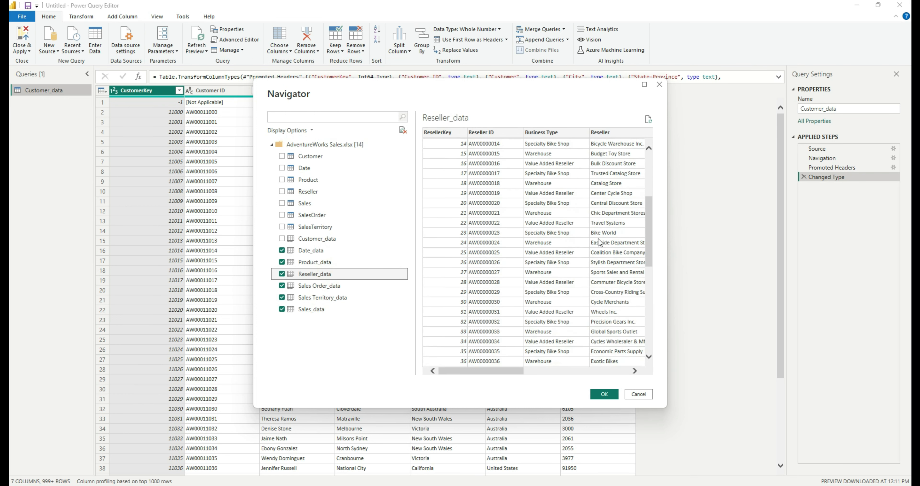
left_click(325, 262)
left_click(329, 252)
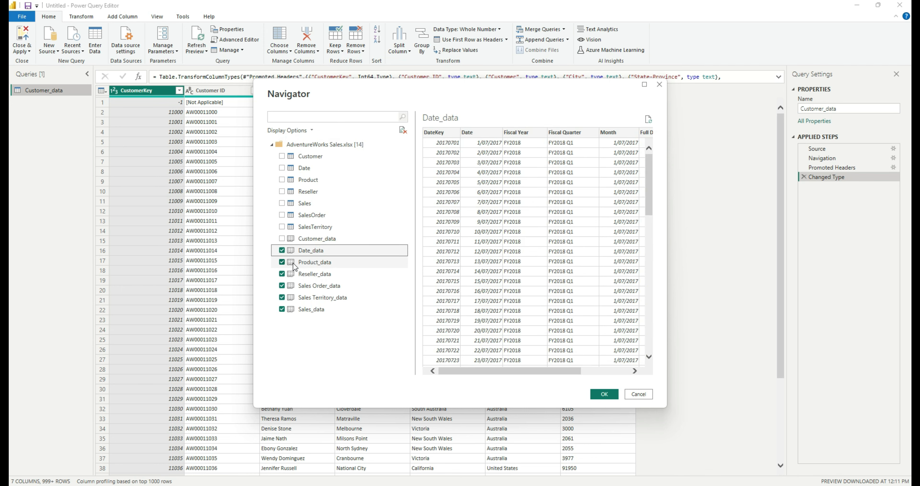
left_click(605, 394)
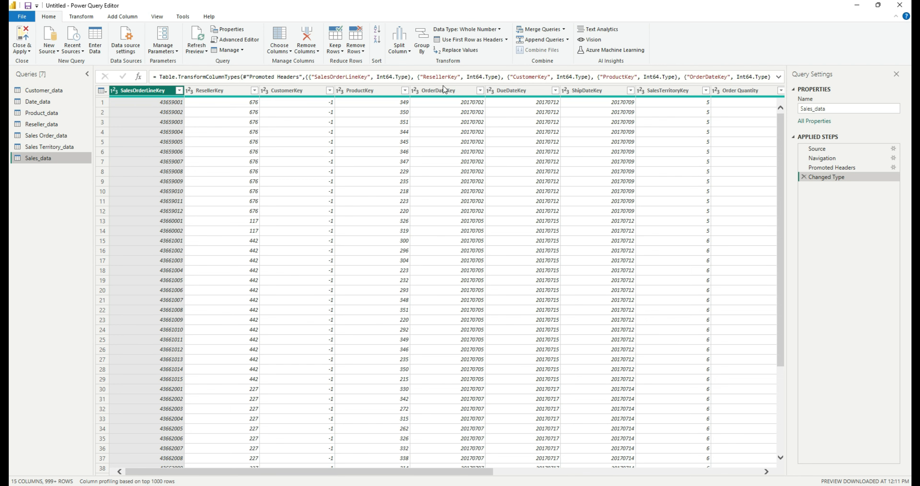
Review the imported queries one by one, from Sales Territory_data up to Date_data
left_click(41, 147)
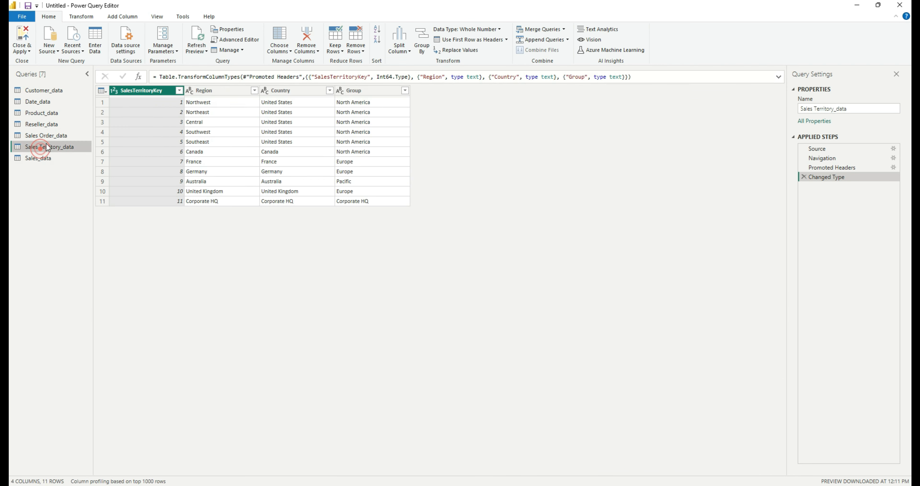
left_click(49, 136)
left_click(52, 124)
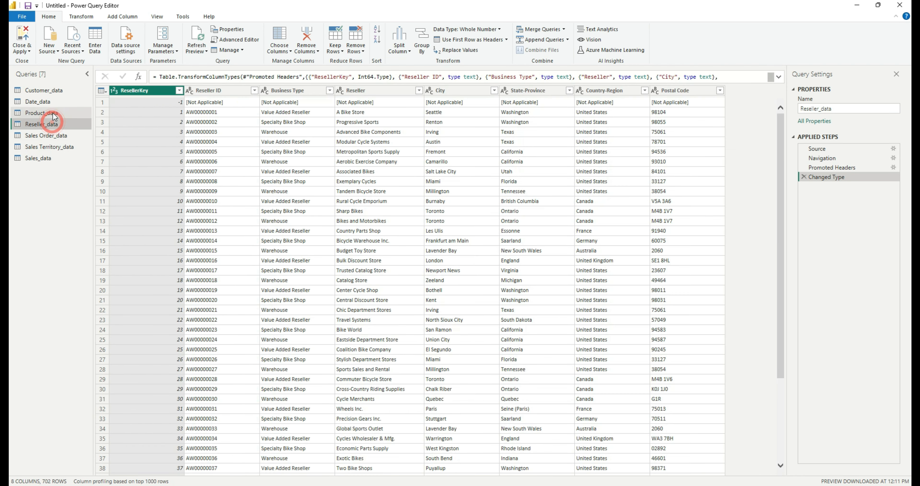
left_click(53, 113)
left_click(54, 102)
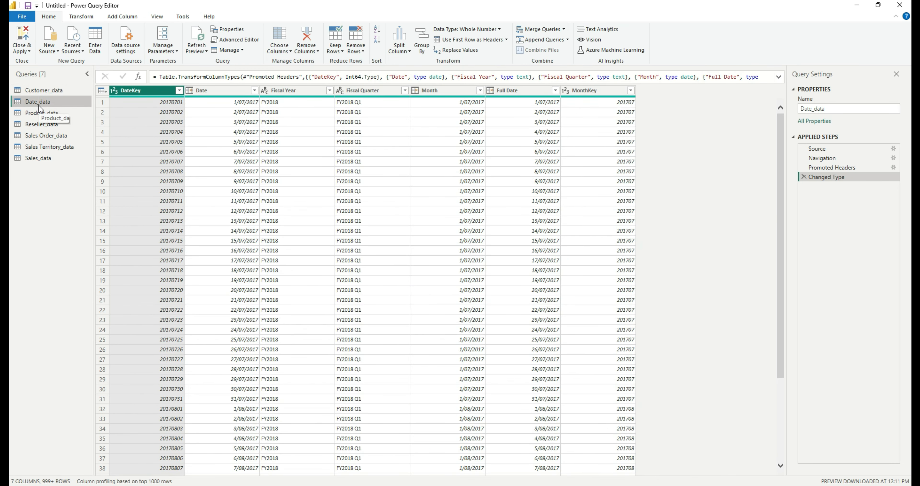
Examine the Date_data query's code in the Advanced Editor, especially the sheet name it references, and close the editor without changes
left_click(232, 39)
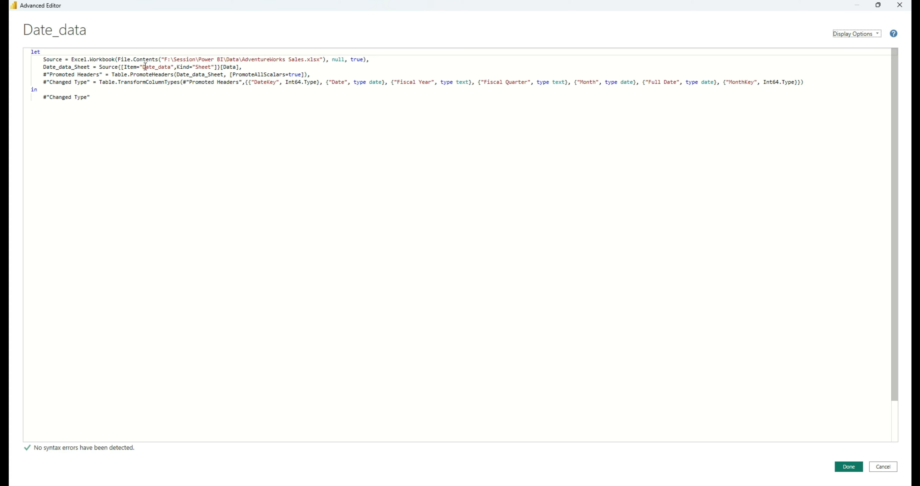
left_click_drag(246, 66, 20, 61)
left_click(215, 67)
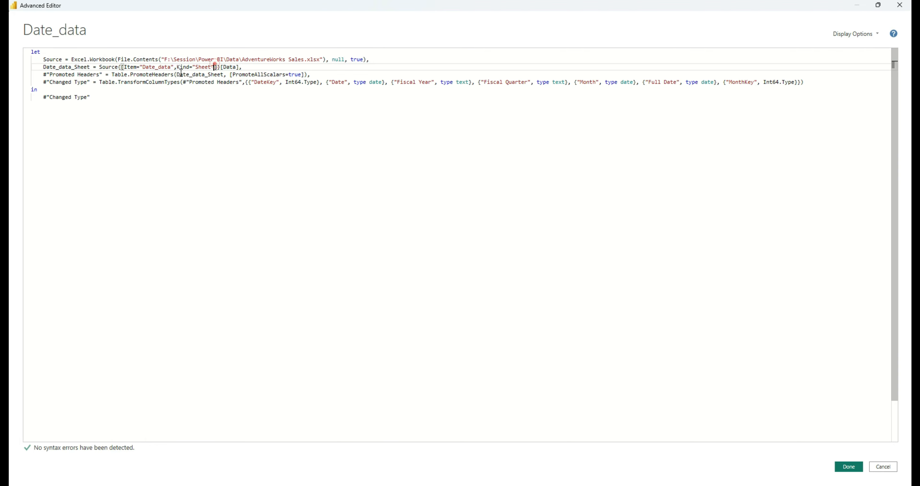
left_click_drag(143, 67, 171, 67)
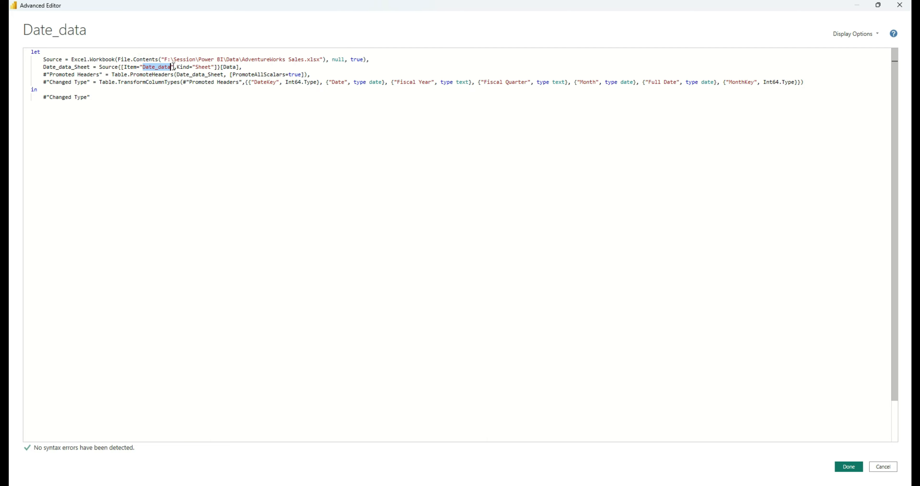
left_click(884, 466)
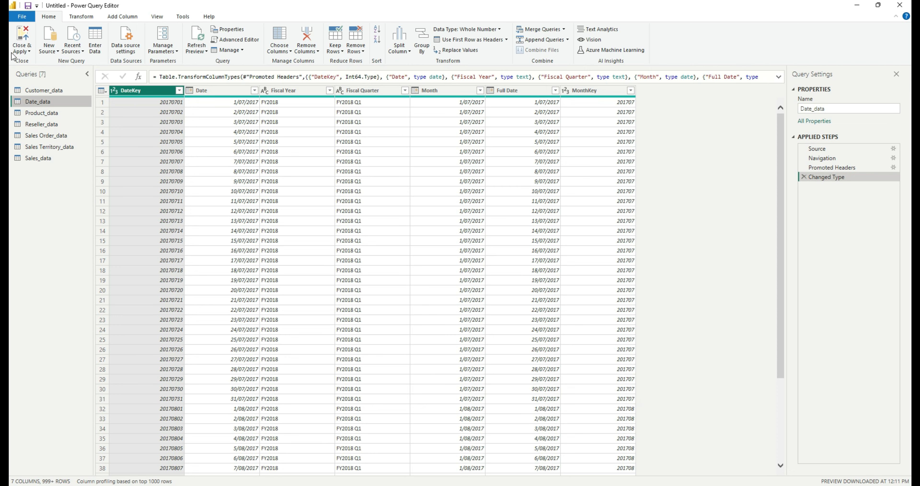
Close Power Query while applying the new queries to the model, and display the report view
left_click(22, 35)
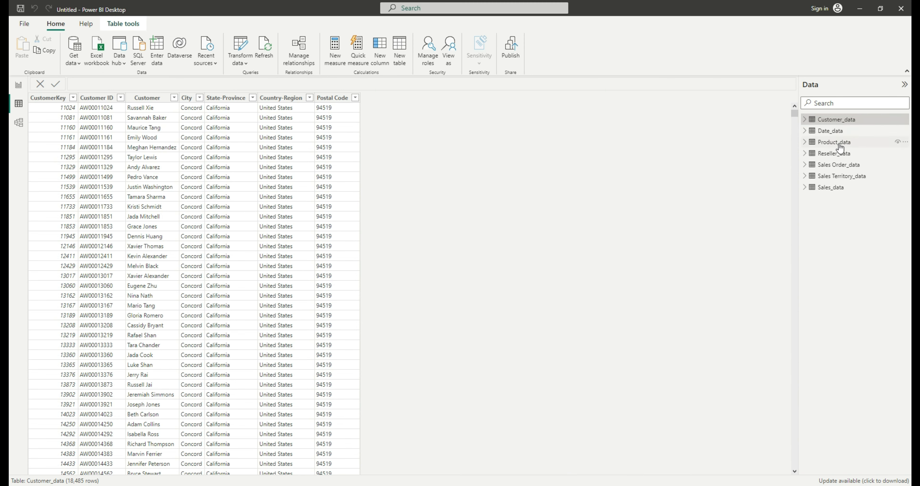
left_click(18, 85)
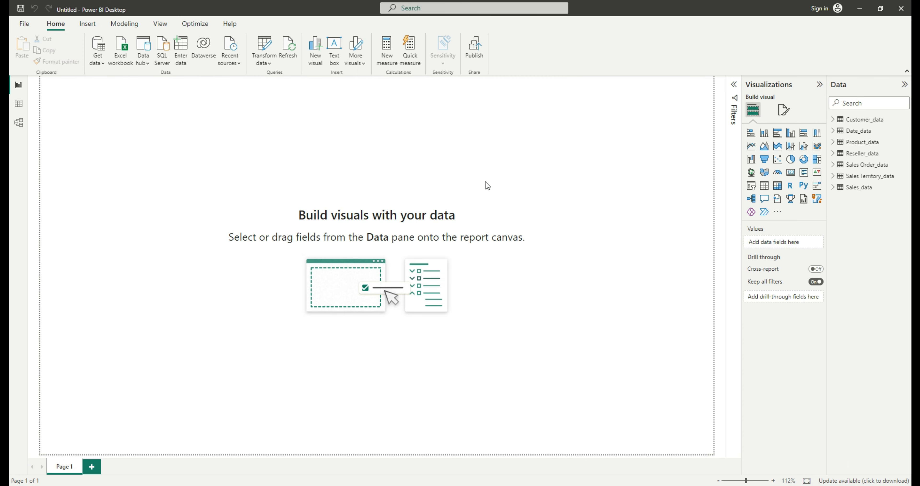
Save the report as a Power BI file named "Excel Connection" in the Power BI folder, one level above Data
key("ctrl+s")
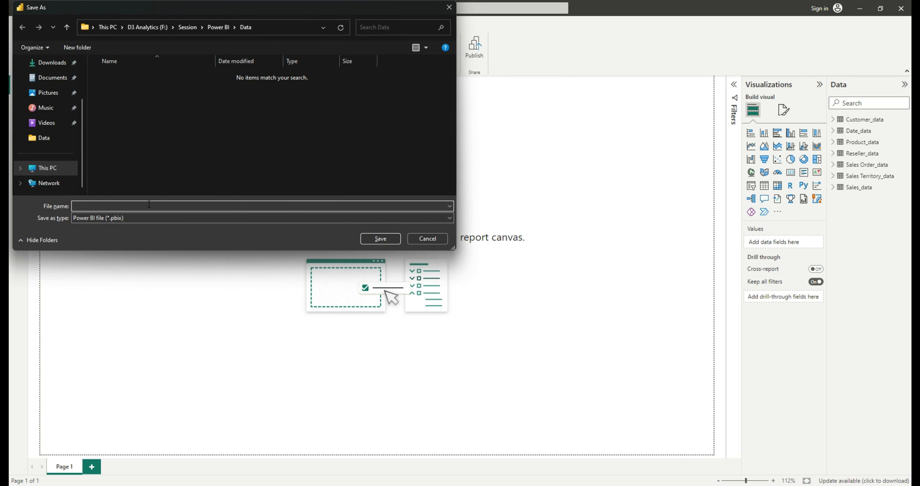
left_click(226, 27)
left_click(166, 114)
left_click(145, 207)
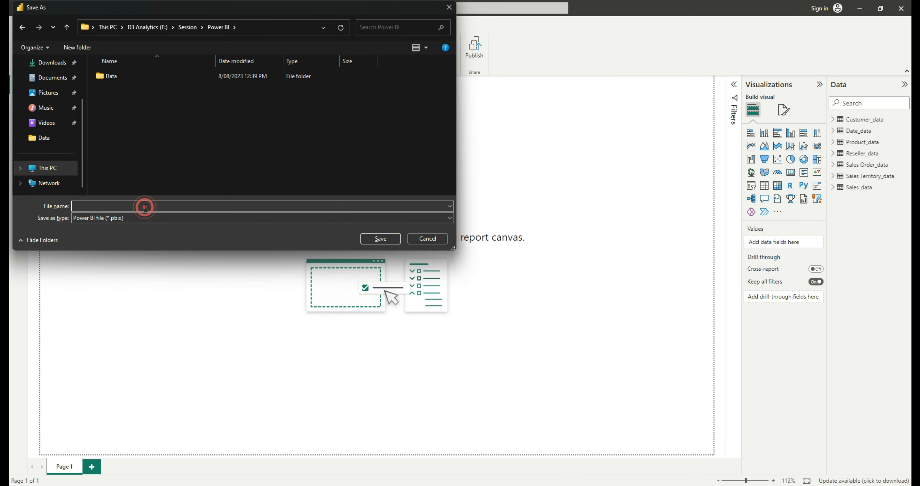
key("Caps_Lock")
type("Excel C")
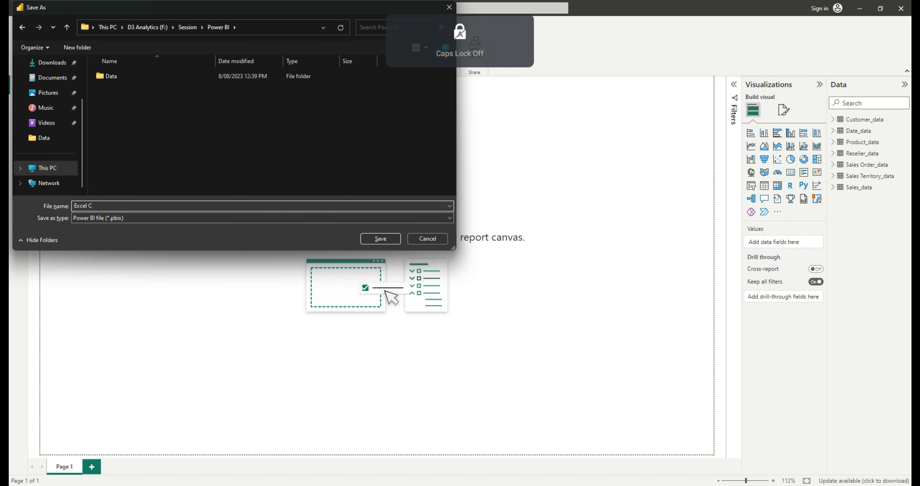
type("onnection")
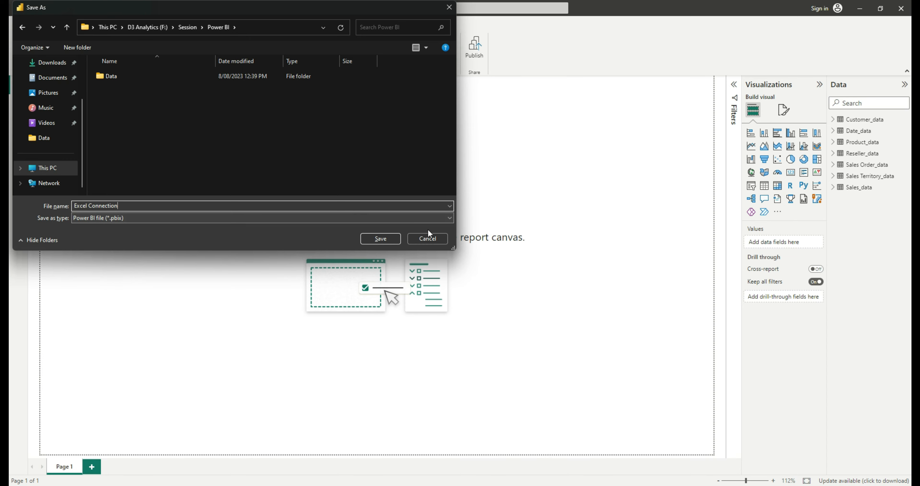
left_click(381, 239)
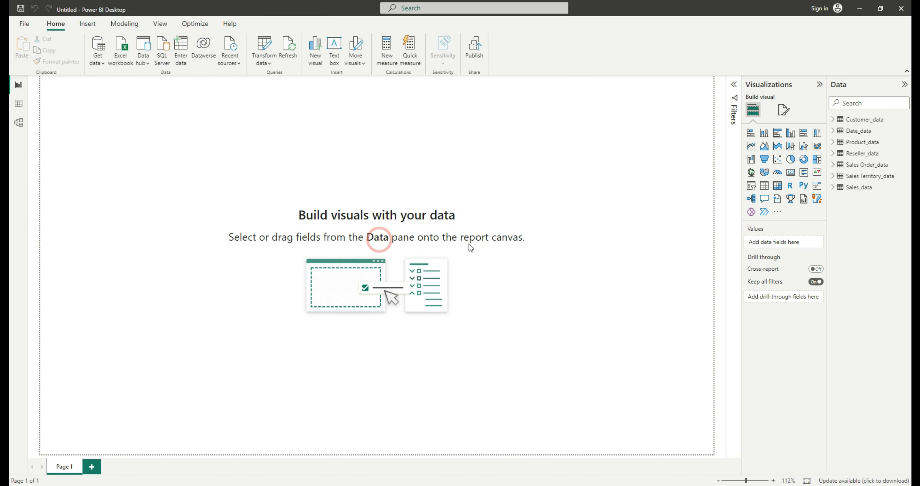